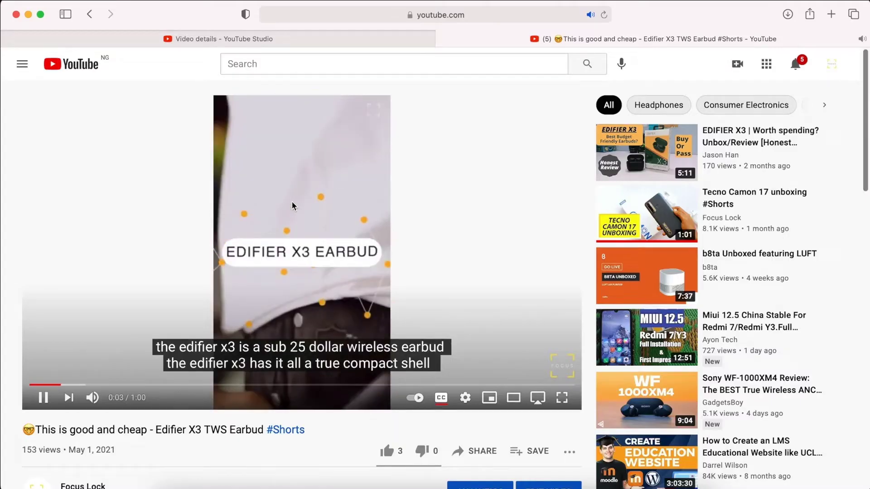
Pause the captioned Edifier X3 earbud video on YouTube and scroll down the page.
click(292, 201)
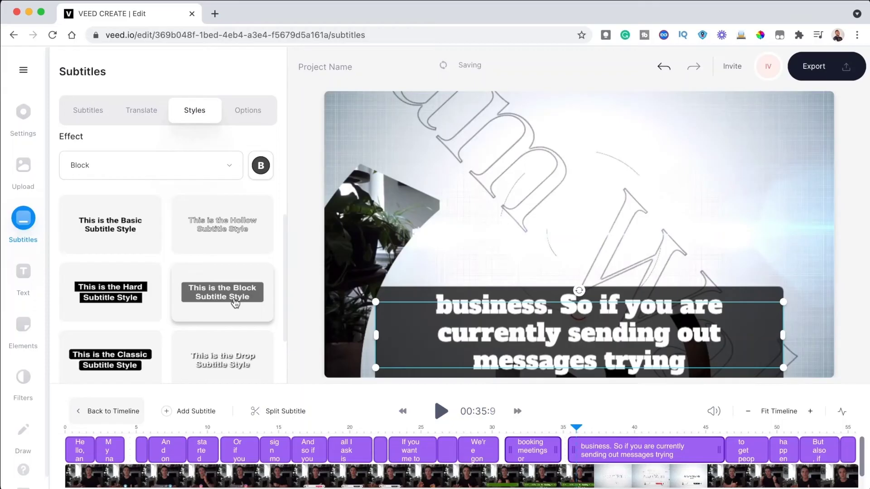
scroll(235, 303, down, 3)
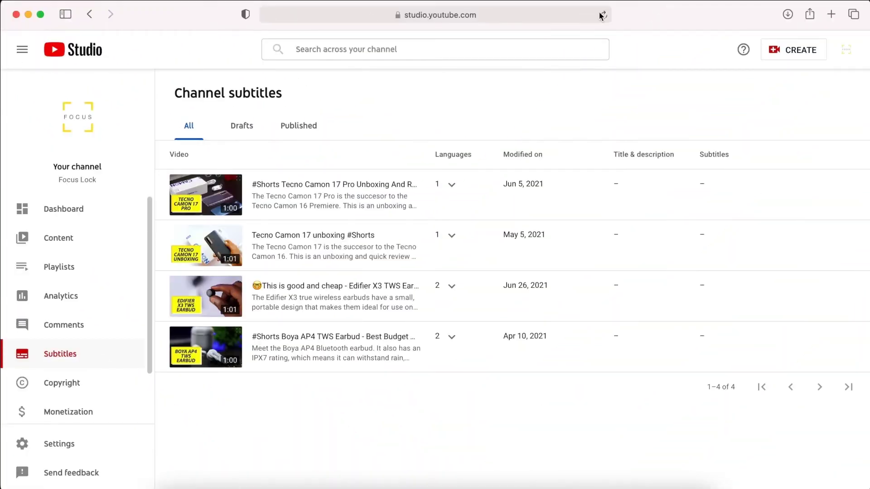
Open a duplicate of the Edifier X3 video's automatic English captions for editing.
click(68, 245)
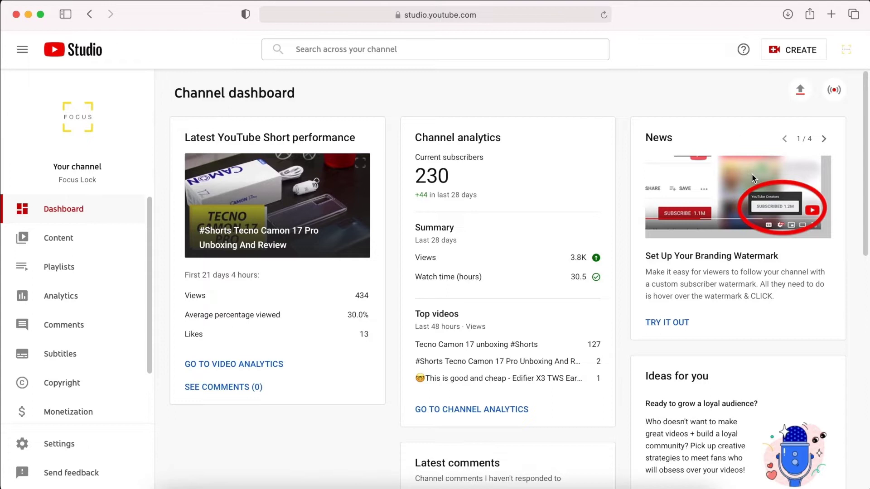
click(59, 356)
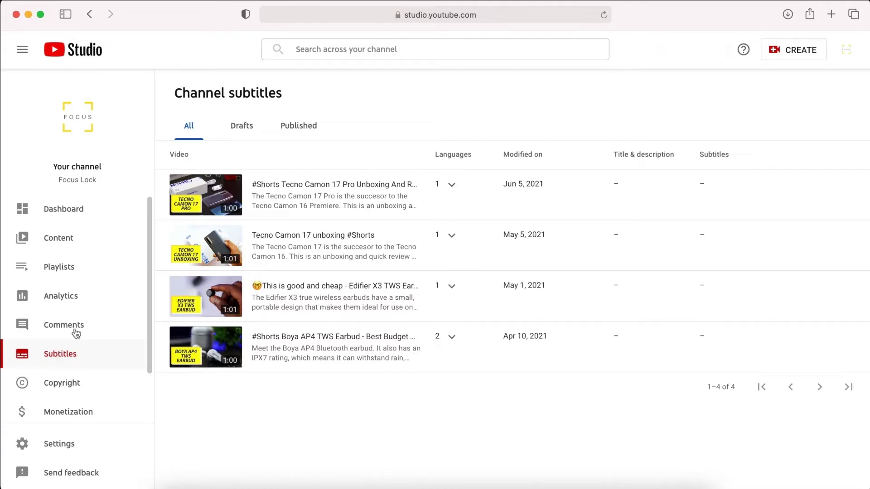
click(208, 290)
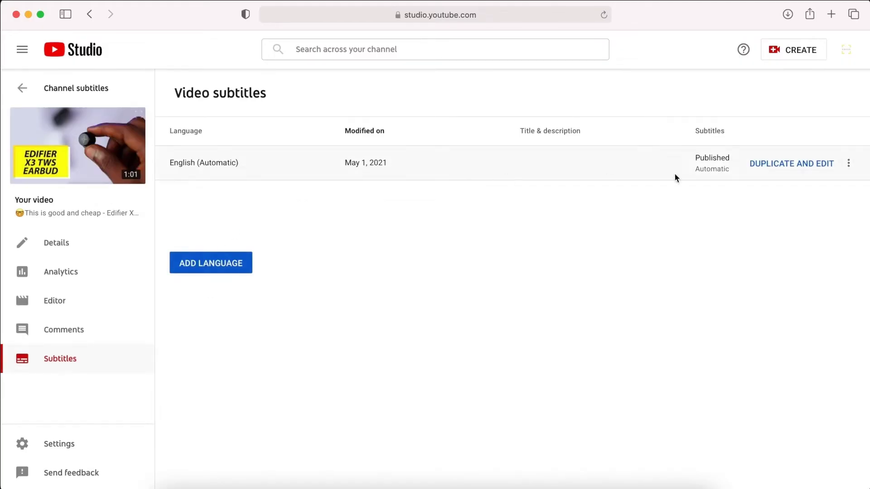
click(810, 167)
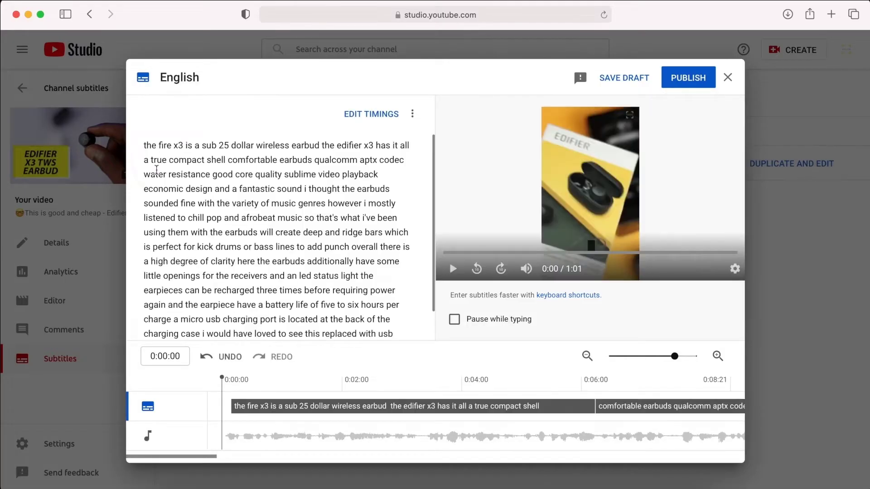
Insert 'edi' before 'fire' so the caption reads 'edifier', and publish the captions.
click(158, 145)
text(edifie)
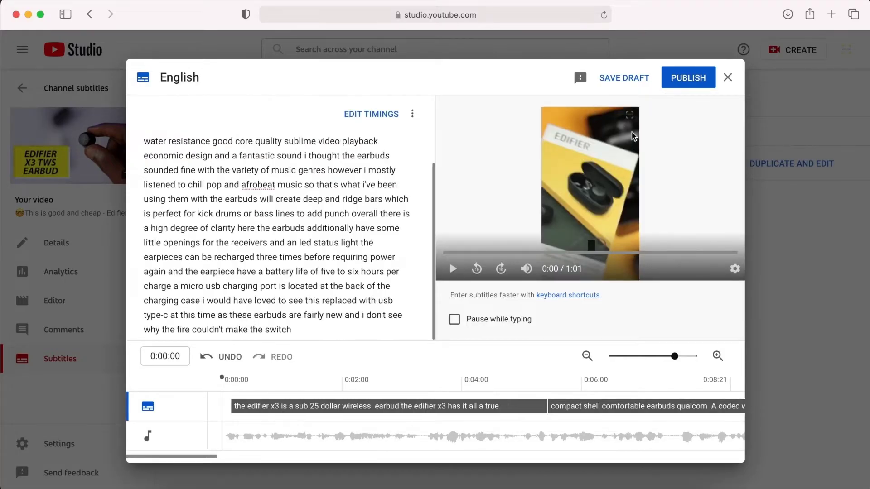
click(685, 82)
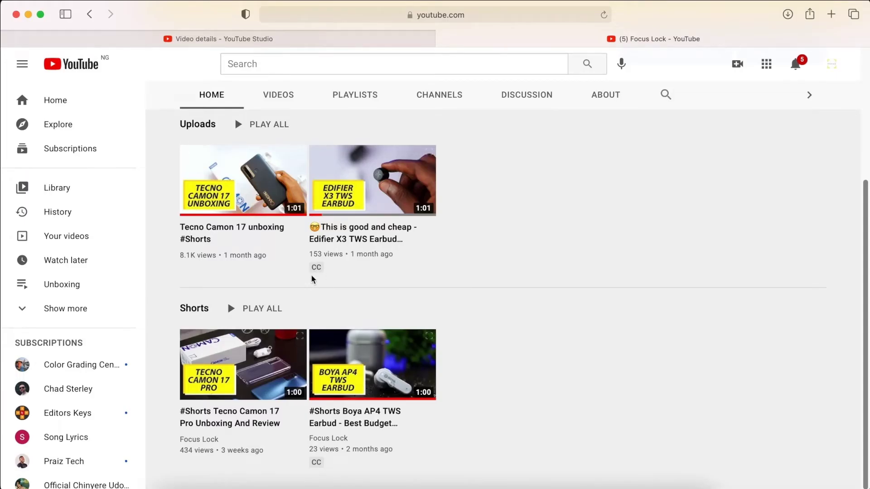
Play the Edifier X3 video from the channel Home tab with its captions showing.
click(316, 269)
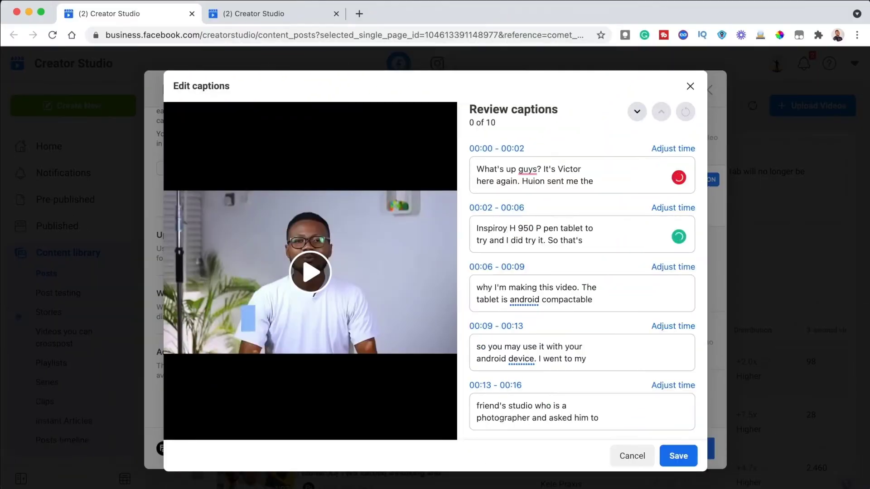
Leave the caption editor and open the Huion H950P pen tablet post's Edit post dialog.
click(511, 301)
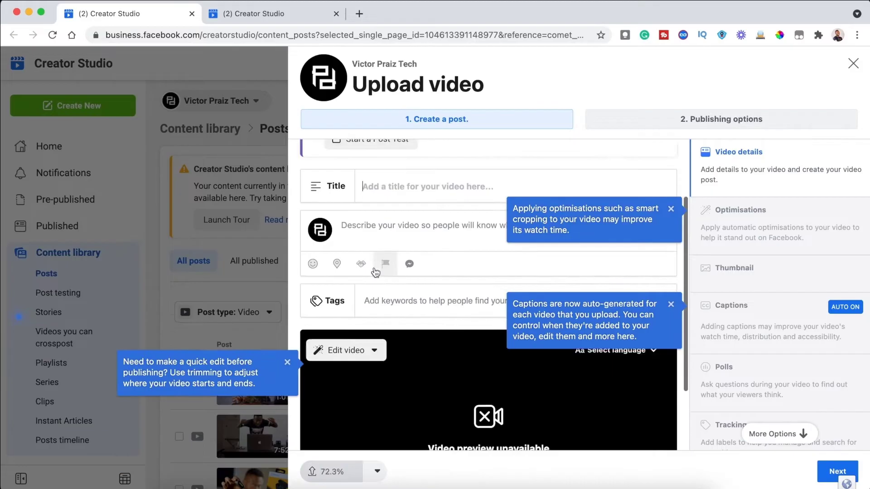
scroll(374, 268, down, 3)
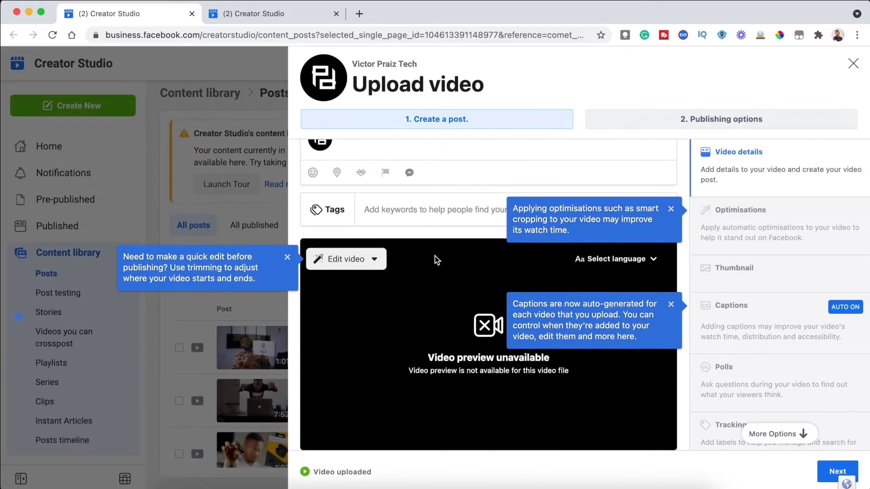
click(853, 63)
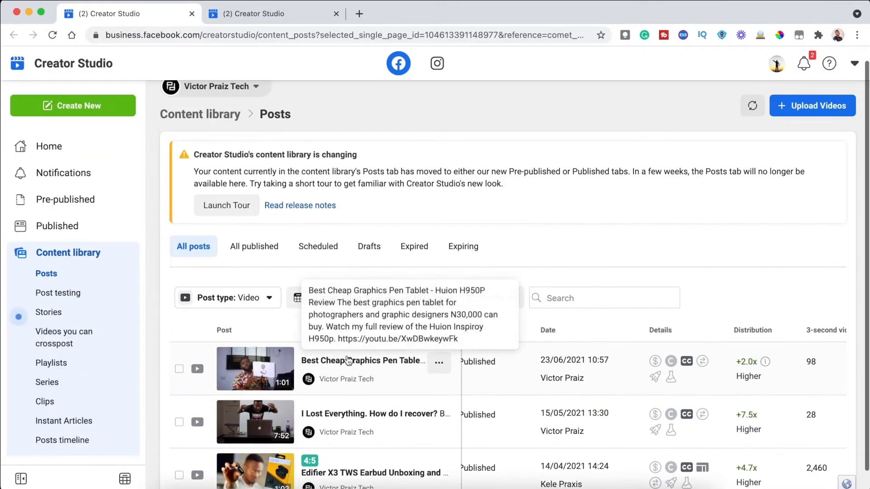
click(439, 362)
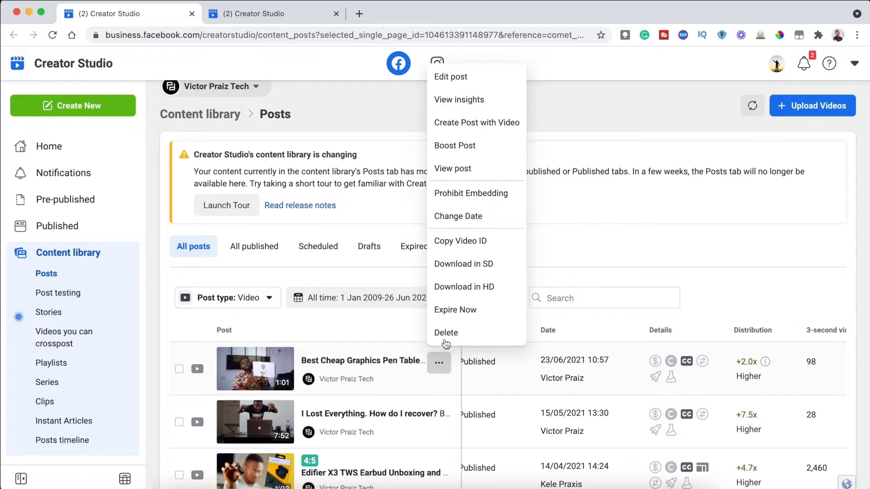
click(475, 80)
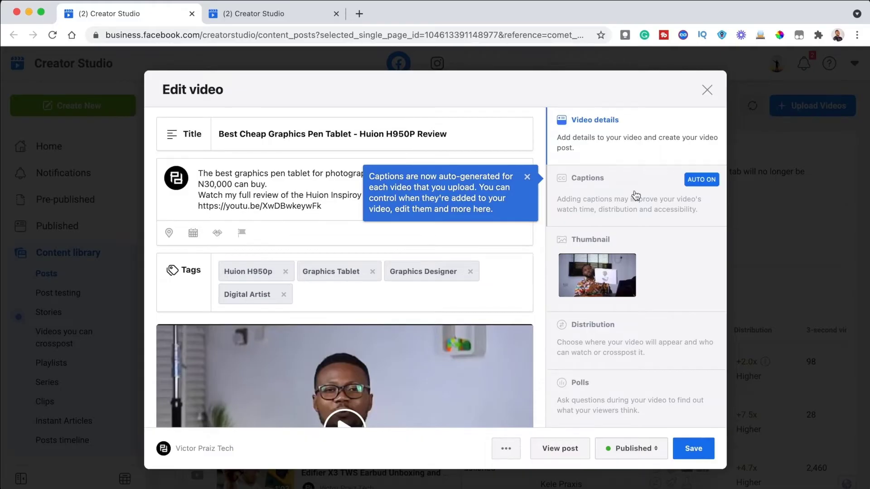
Open the post's Auto-generated: English captions in the caption editor.
click(636, 195)
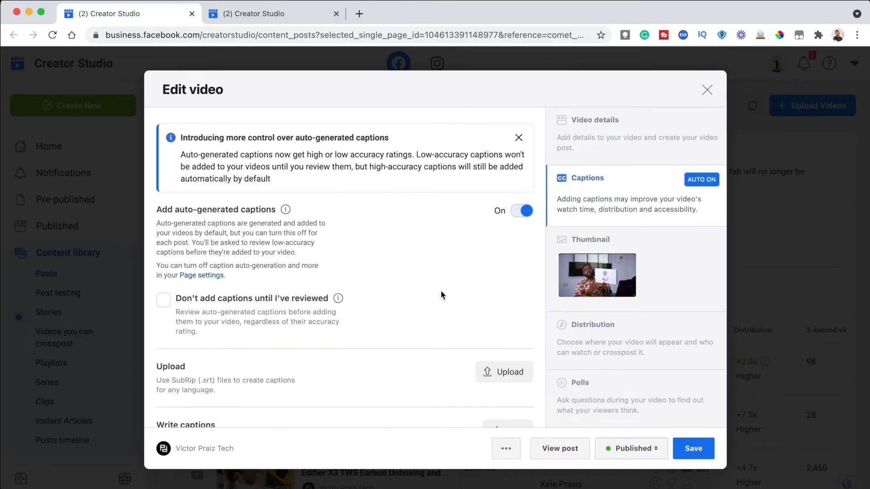
scroll(441, 294, down, 3)
scroll(441, 294, down, 1)
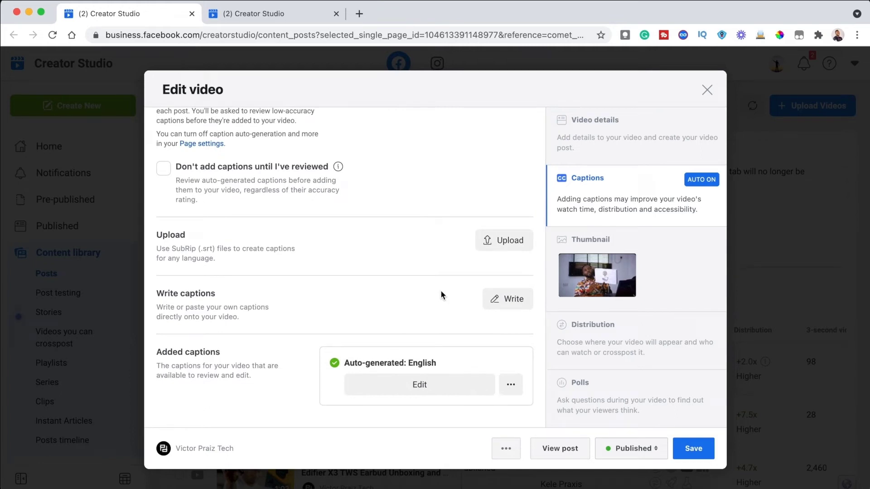
scroll(441, 295, up, 5)
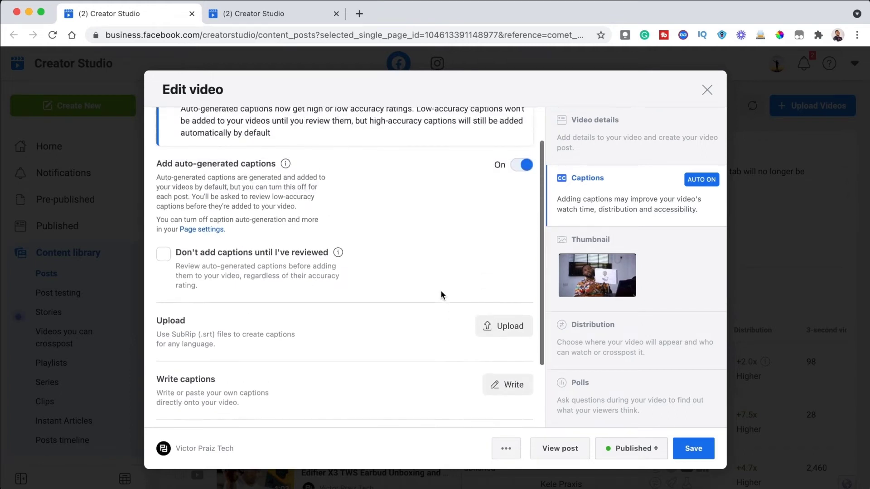
scroll(441, 295, down, 5)
click(421, 393)
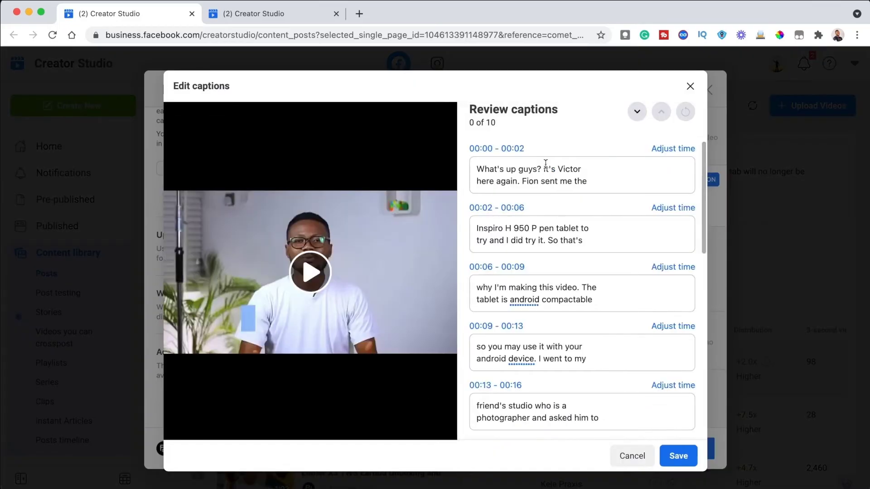
Replace 'Fion' with 'Huion' in the first caption and save the captions and post.
drag(523, 181, 539, 185)
text(Huion)
click(695, 453)
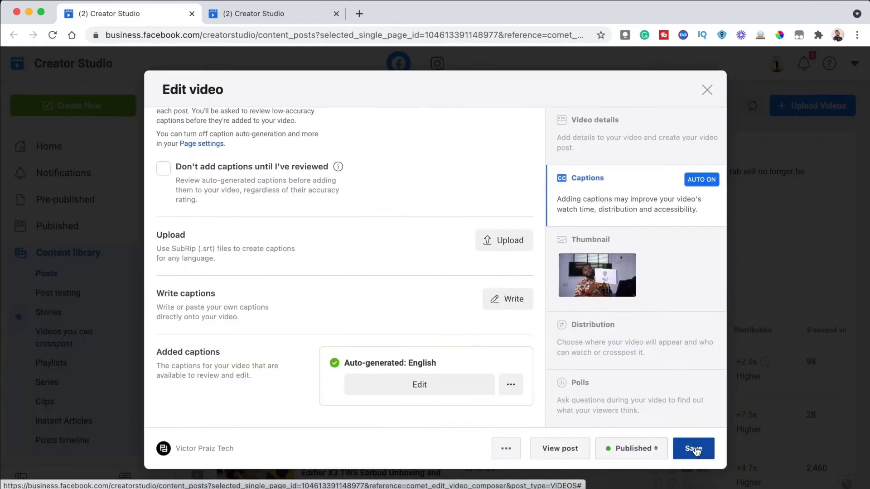
click(695, 449)
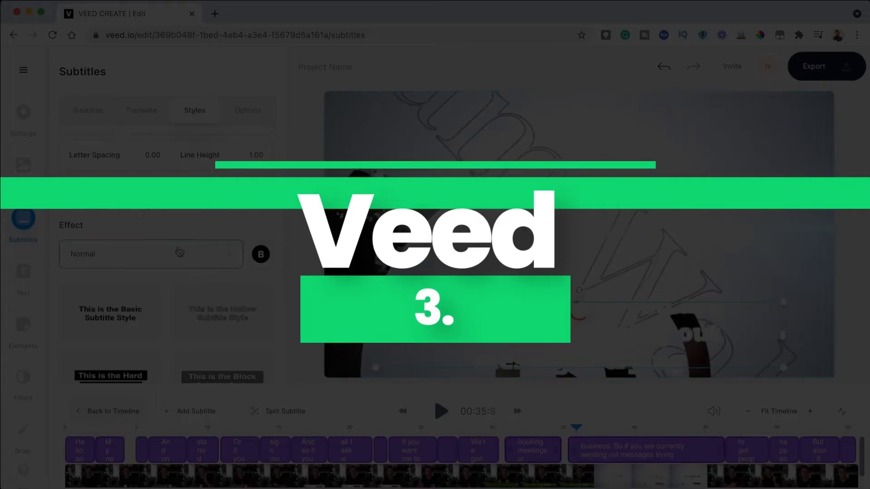
Try the Block subtitle style, then apply the yellow Stylistic style.
scroll(177, 330, down, 1)
scroll(176, 330, down, 1)
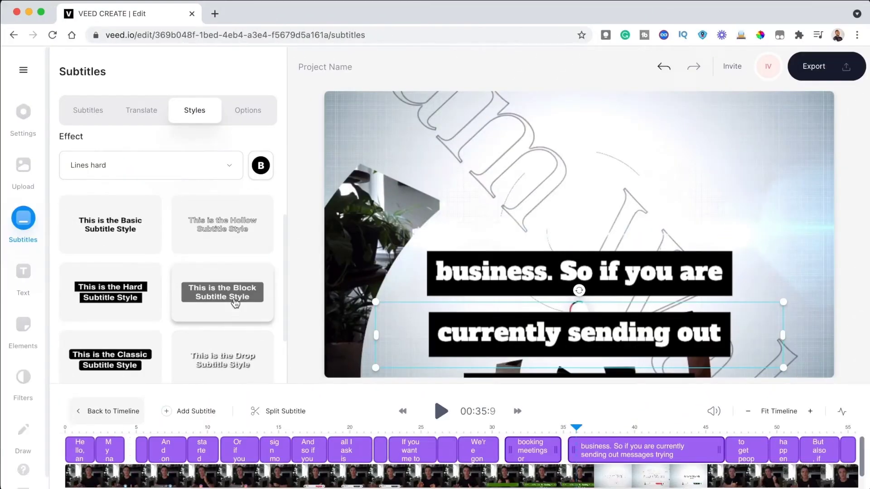
click(233, 299)
scroll(233, 301, down, 2)
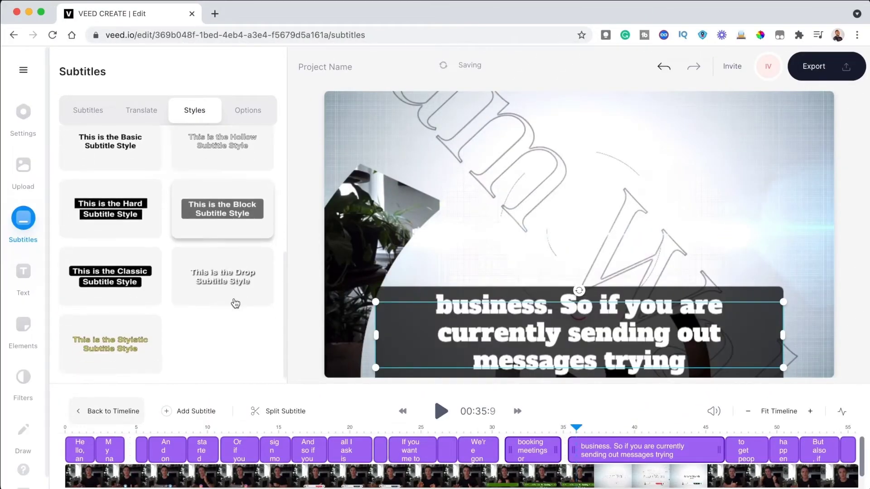
click(123, 343)
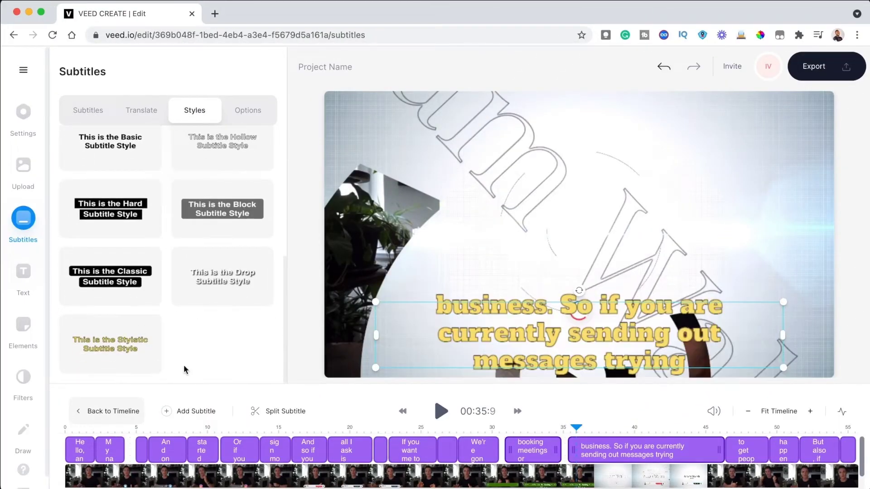
Show the subtitle text entries and check the options for the word 'Adam'.
click(89, 112)
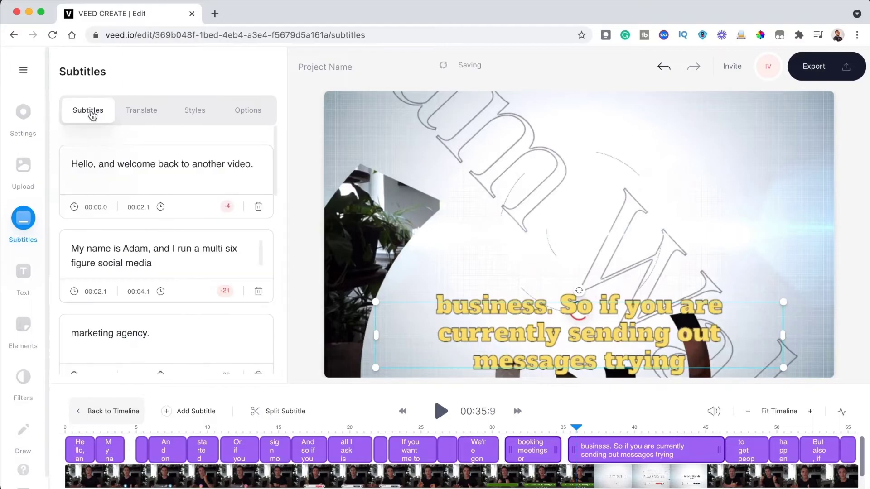
right_click(125, 250)
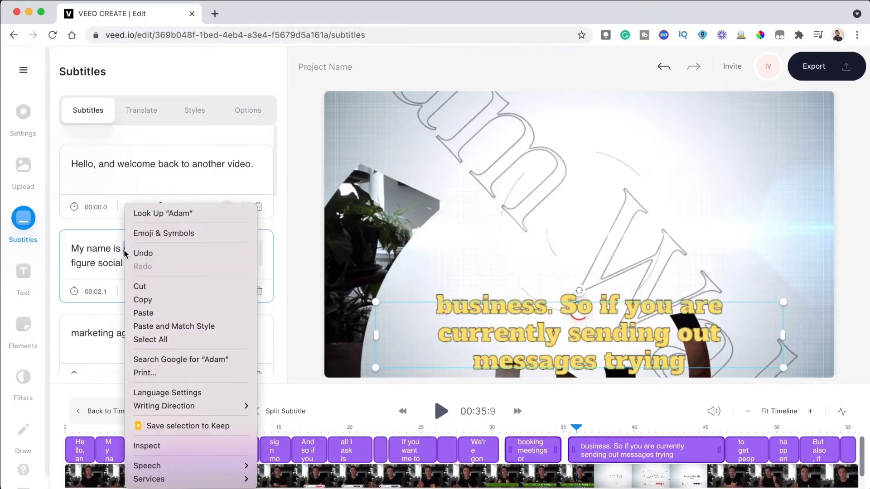
click(120, 180)
scroll(120, 180, down, 2)
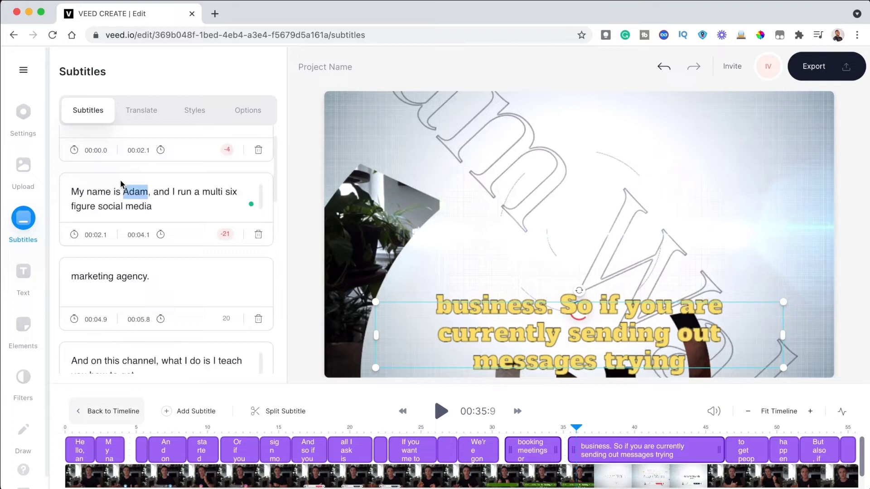
scroll(121, 180, down, 10)
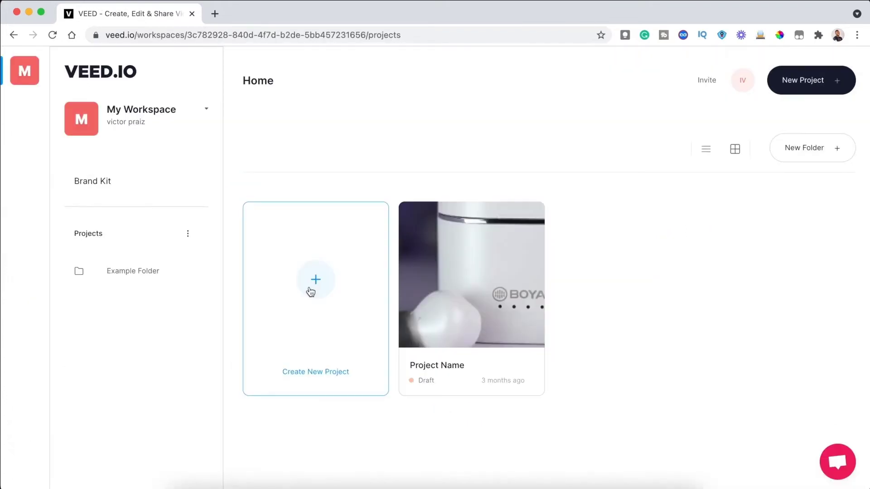
Start a new VEED project and auto-generate subtitles with English as the detected language.
click(311, 291)
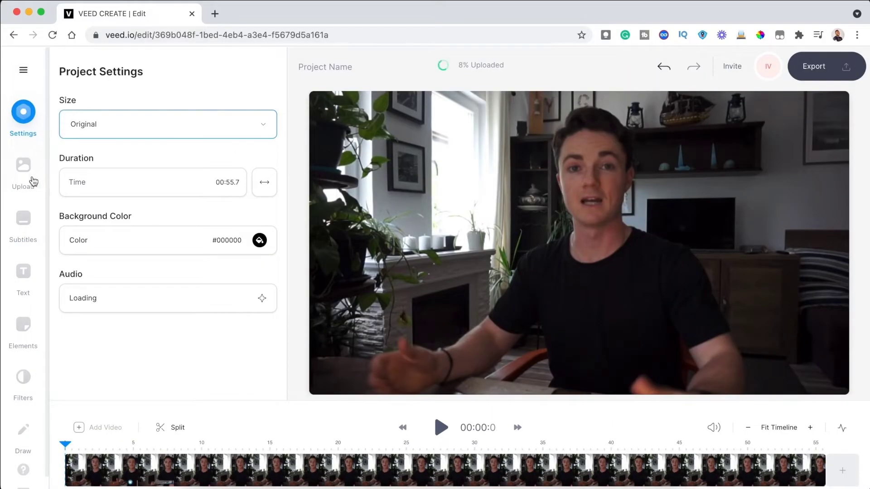
click(26, 232)
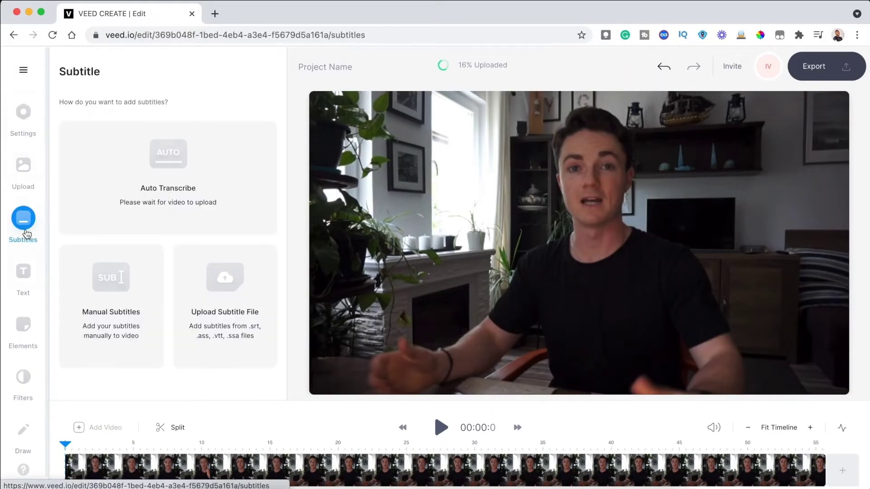
click(176, 190)
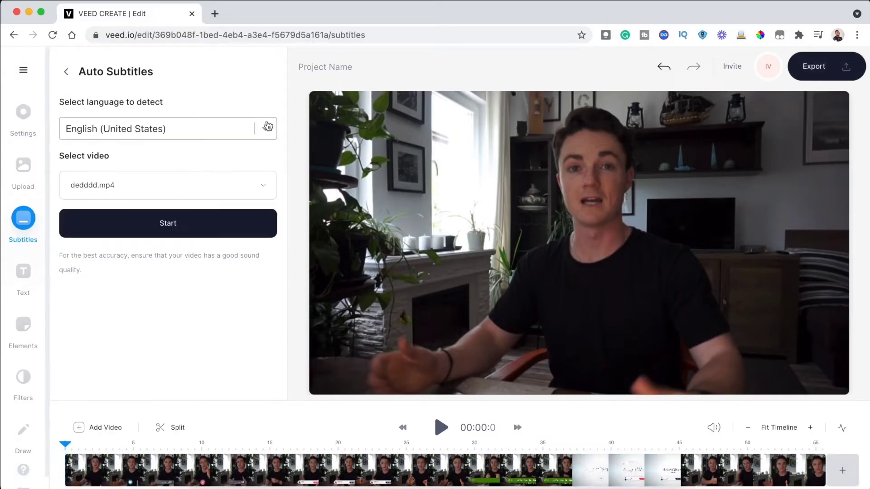
click(267, 125)
scroll(197, 227, down, 15)
click(185, 198)
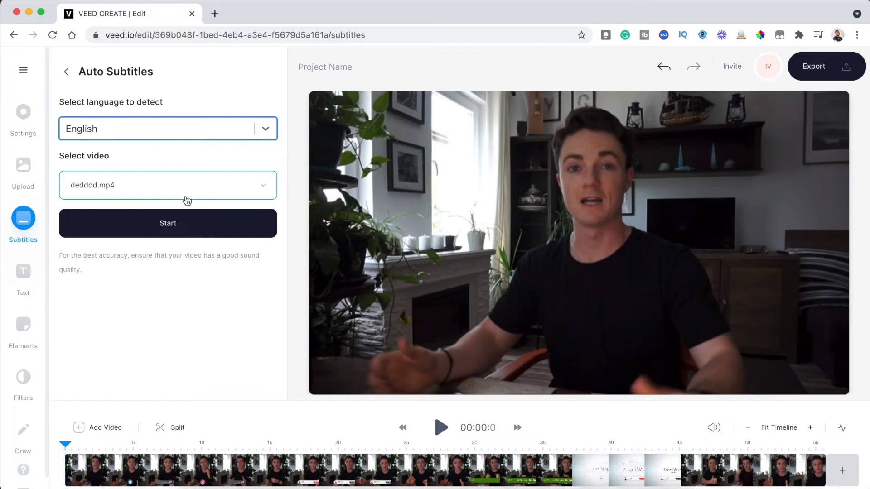
click(150, 225)
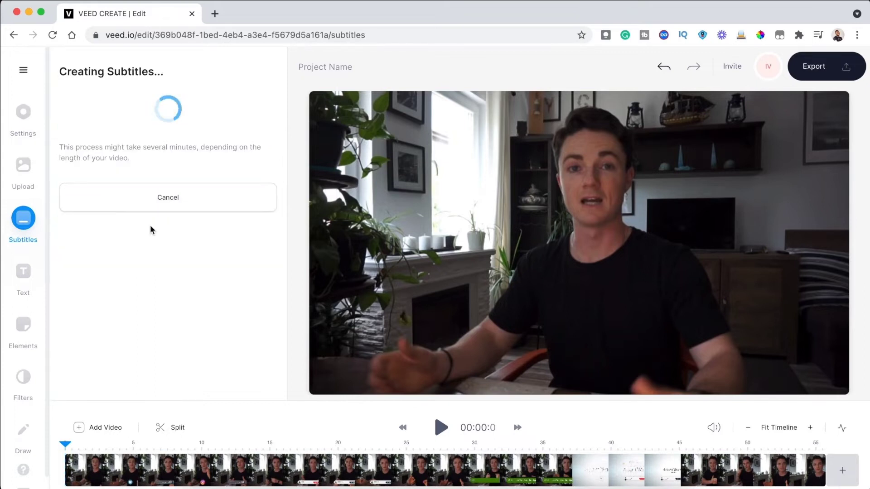
Jump the preview to about 35.8 seconds and apply the yellow Stylistic subtitle style.
click(554, 444)
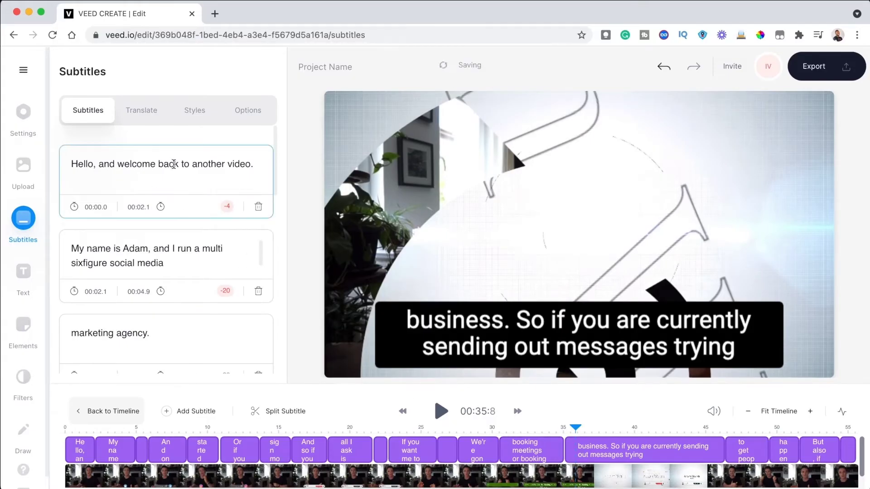
click(194, 110)
scroll(173, 281, down, 2)
click(110, 344)
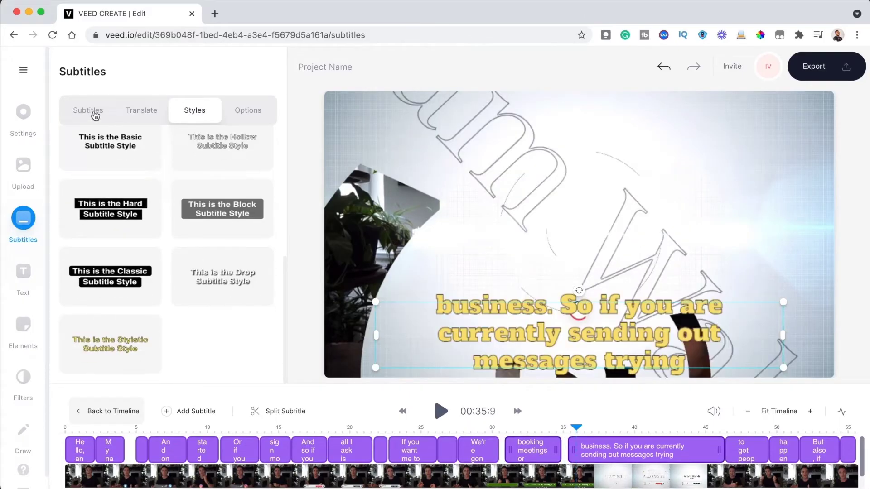
Browse the subtitle lines, then bring up the subtitle settings and download options.
click(96, 111)
right_click(118, 189)
key(Escape)
scroll(120, 218, down, 5)
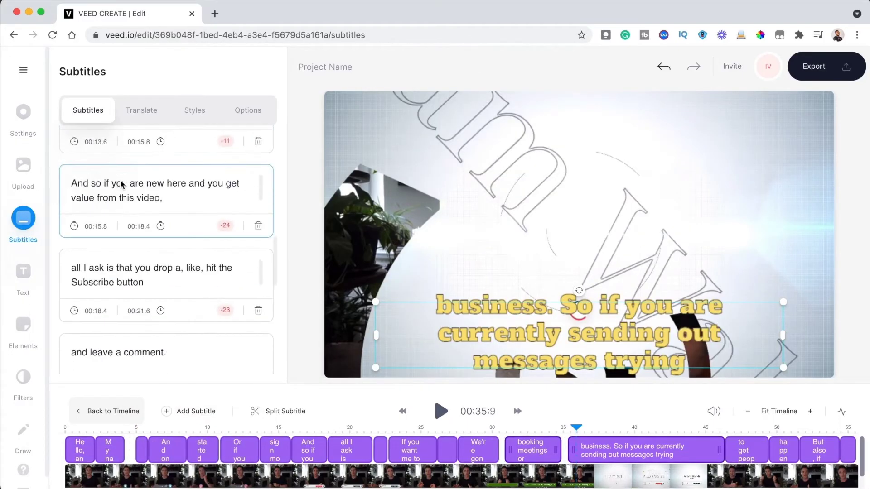
scroll(120, 183, down, 2)
click(194, 110)
click(240, 112)
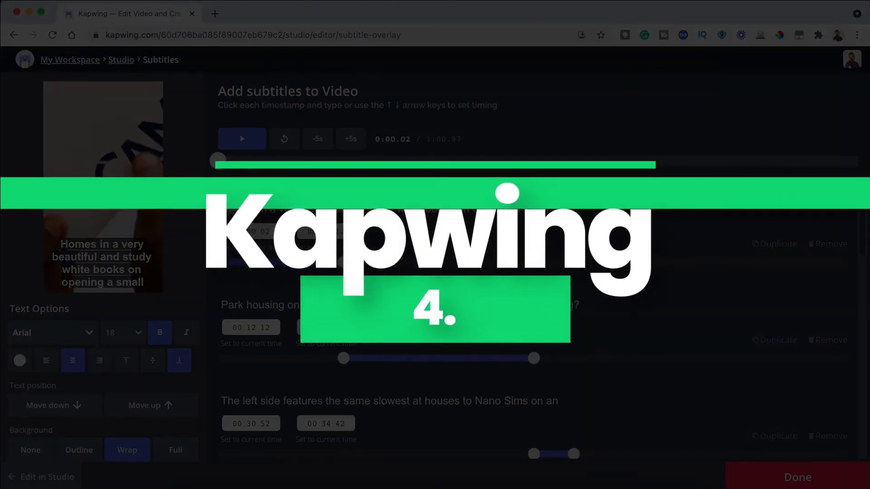
Type 'Came', correcting the stray capital letter to lowercase.
text(CAme)
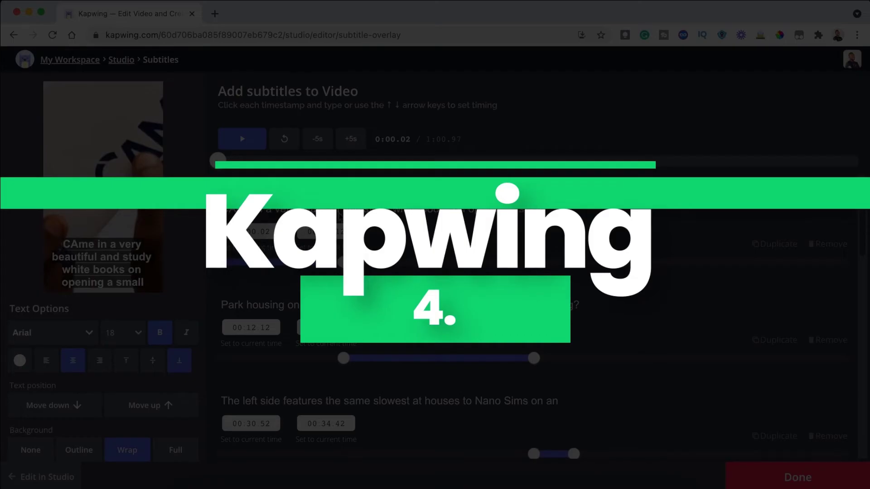
key(BackSpace)
key(BackSpace)
key(BackSpace)
text(ame)
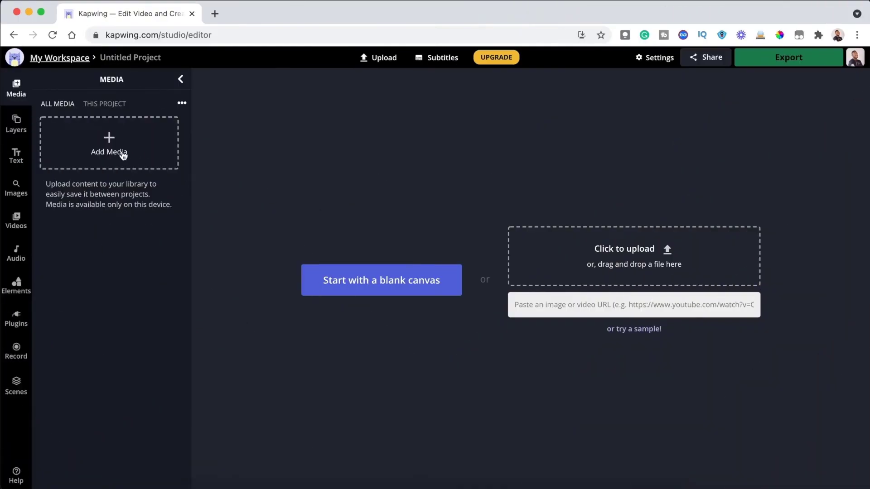
Upload the video file into the Kapwing project and open its Subtitles editor.
click(121, 152)
double_click(440, 206)
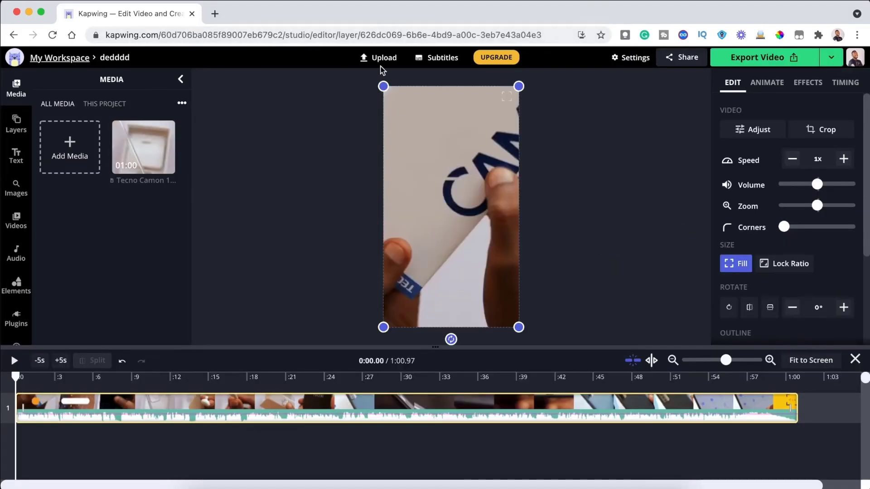
click(441, 57)
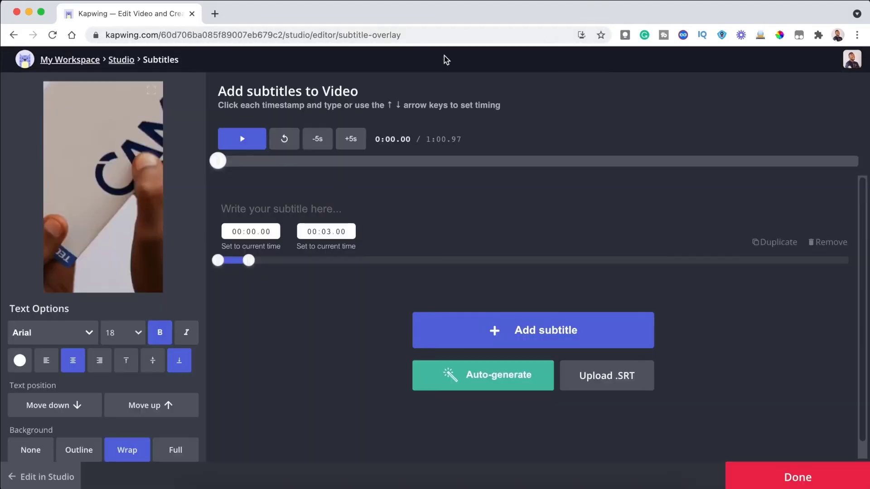
Auto-generate English (United States) subtitles and fix the first word from 'CAme' to 'Came'.
click(497, 375)
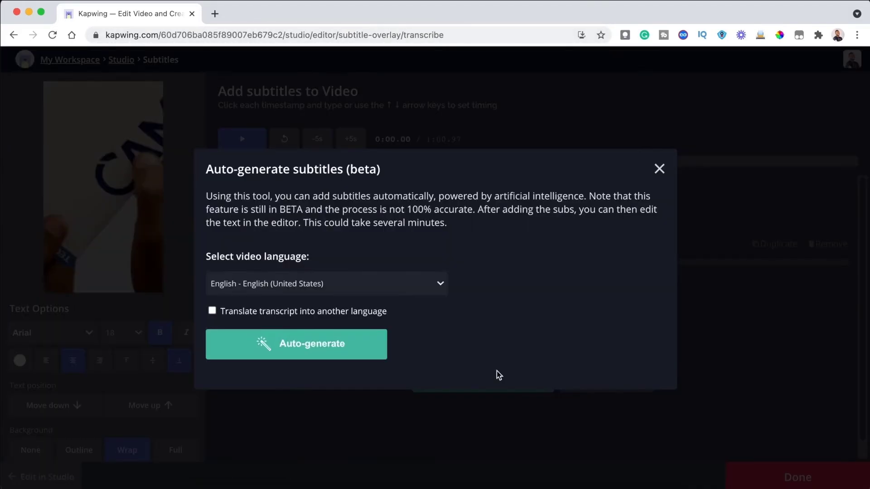
click(323, 349)
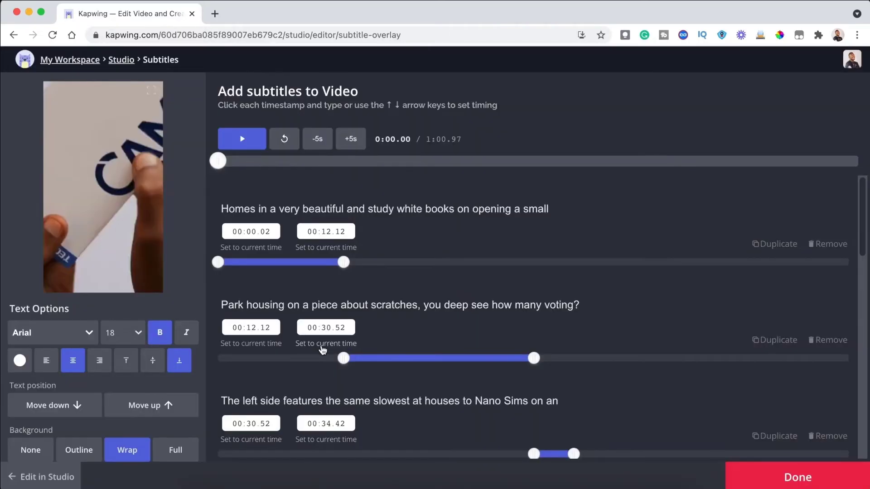
click(234, 209)
key(BackSpace)
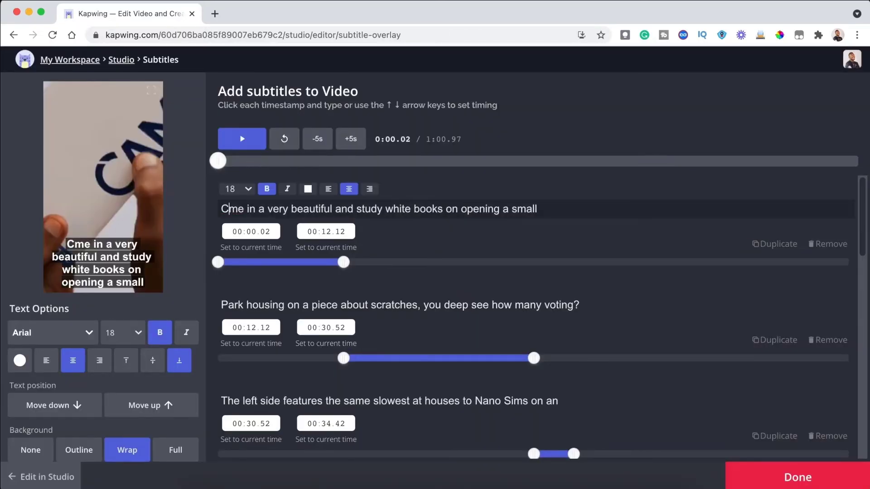
text(a)
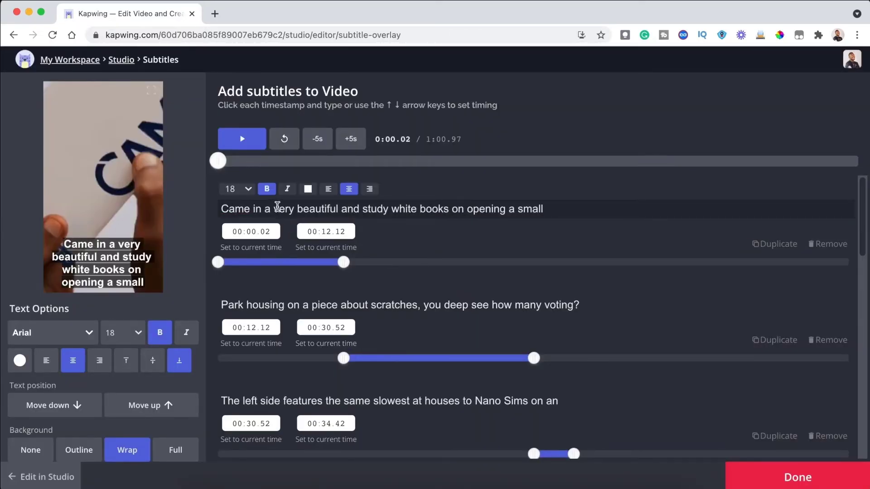
scroll(318, 336, down, 2)
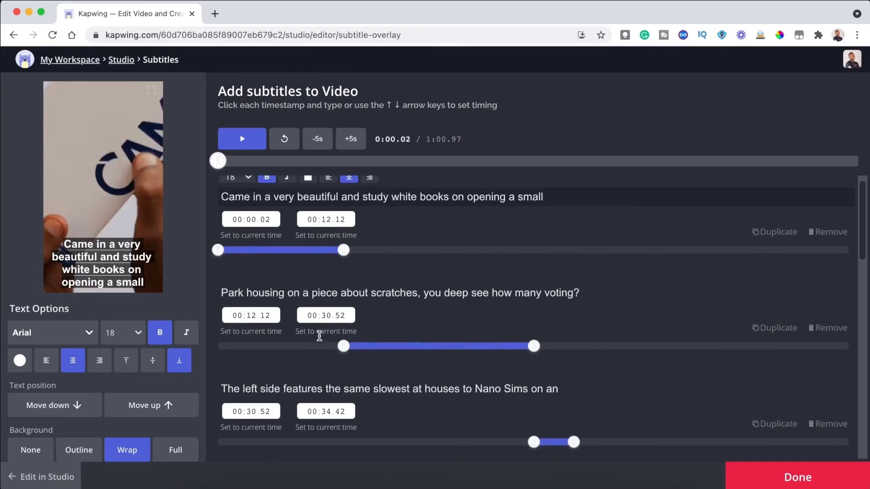
scroll(320, 337, up, 1)
scroll(319, 337, down, 2)
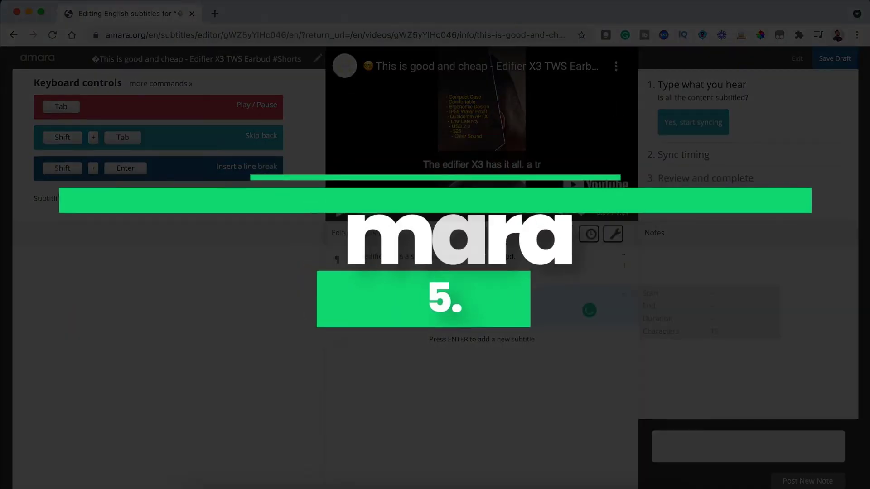
Add subtitle lines 'qualcomm APTX codec' and 'water resistance', then start timing sync playback.
click(694, 123)
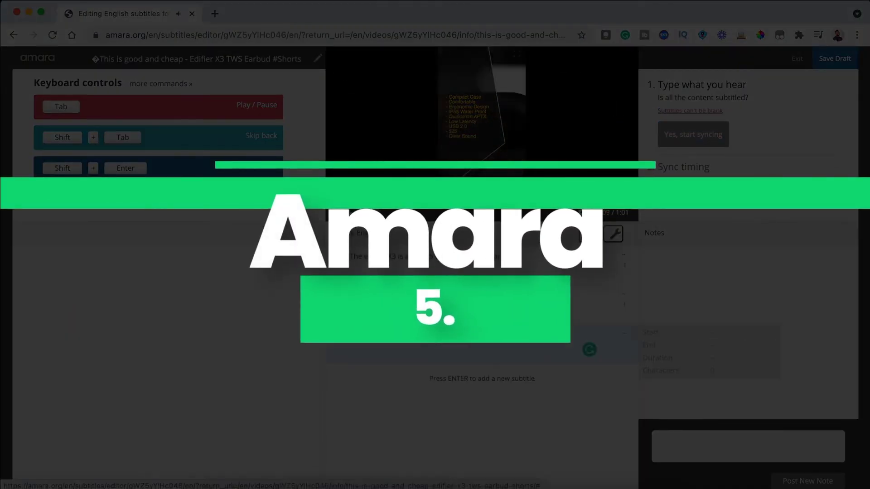
key(Return)
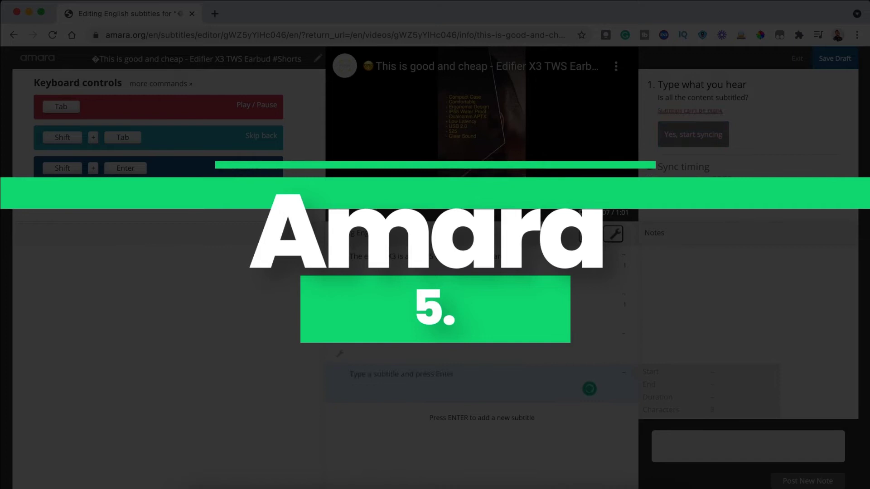
text(qualcomm APTX codec)
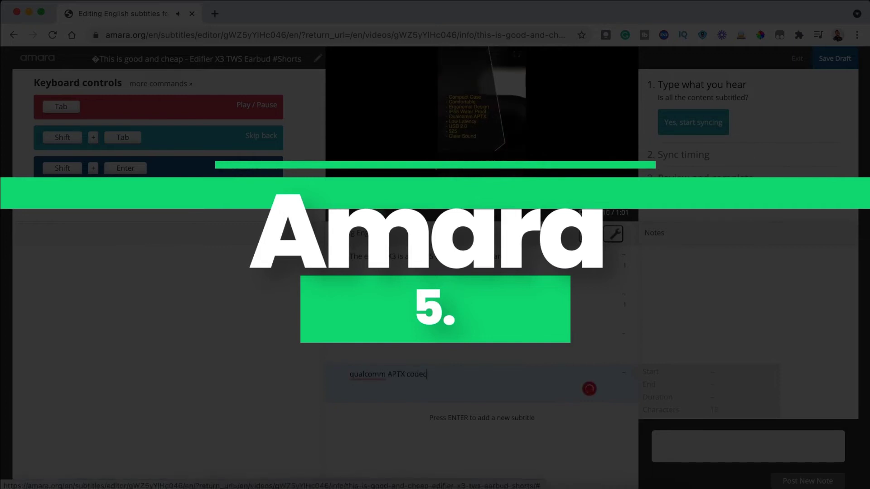
key(Return)
text(water resistance)
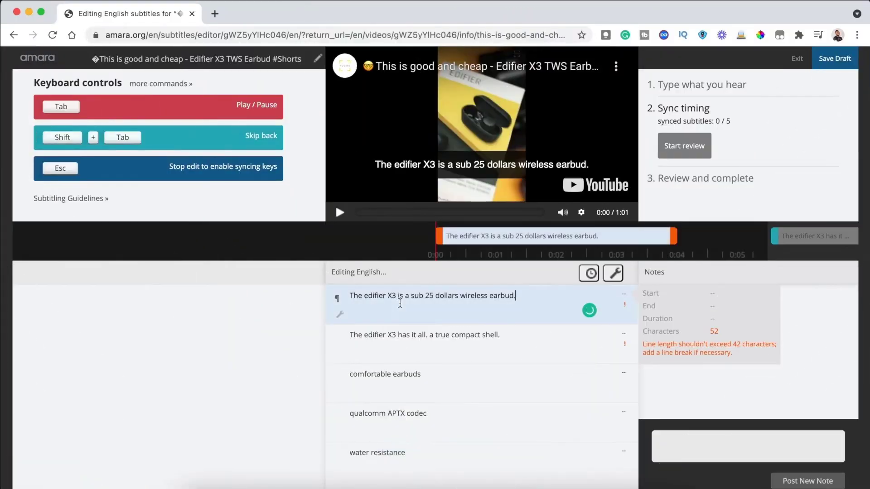
key(Escape)
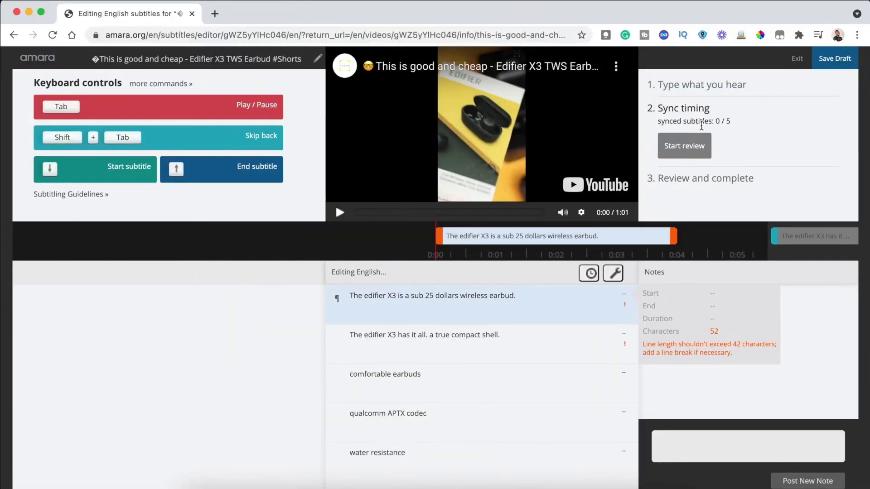
key(Tab)
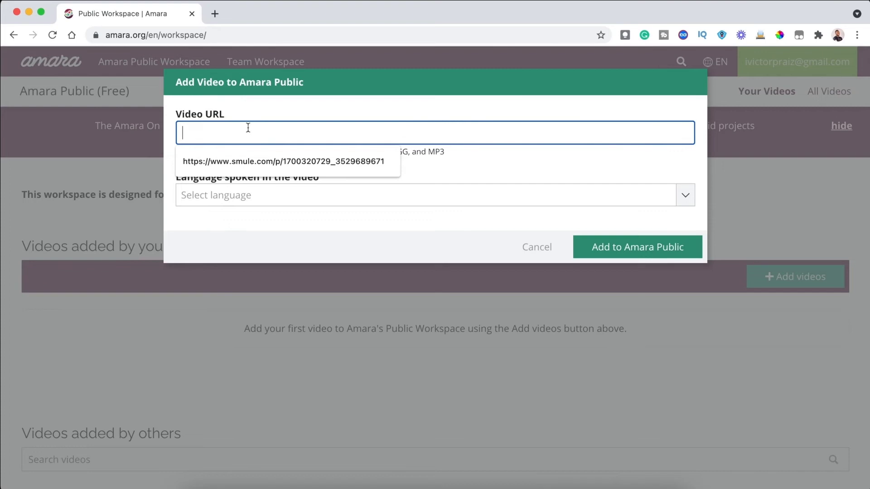
Add the pasted Edifier X3 YouTube video to Amara Public with English [en] as its spoken language.
text(https://www.youtube.com/watch?v=D5LtVN13X-0)
click(414, 195)
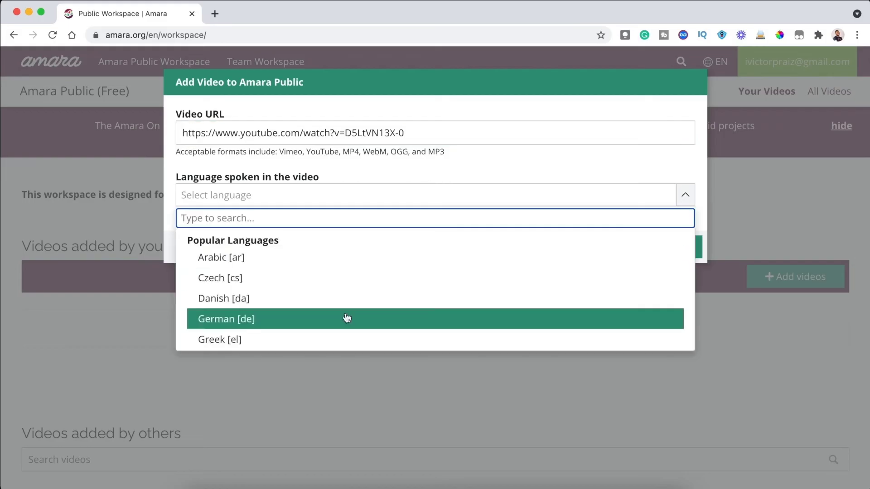
scroll(346, 318, down, 2)
click(341, 272)
click(630, 249)
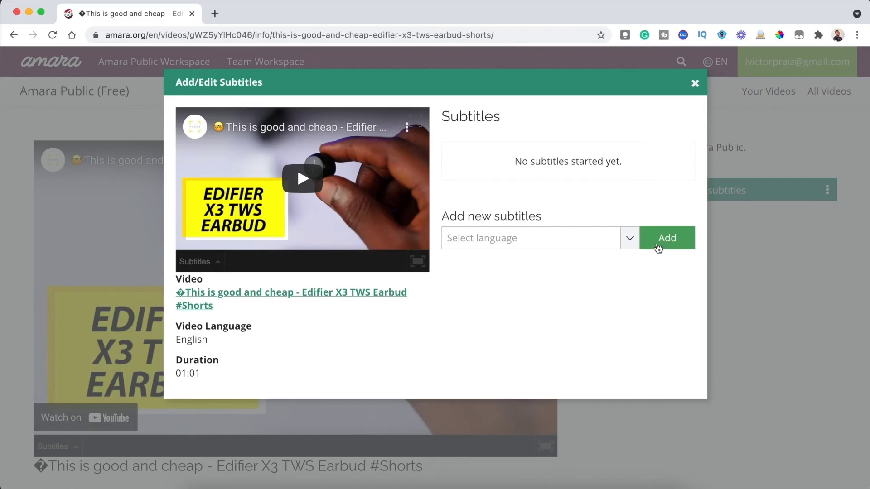
Create an English [en] subtitle track for the Edifier X3 video and open it in the editor.
click(629, 239)
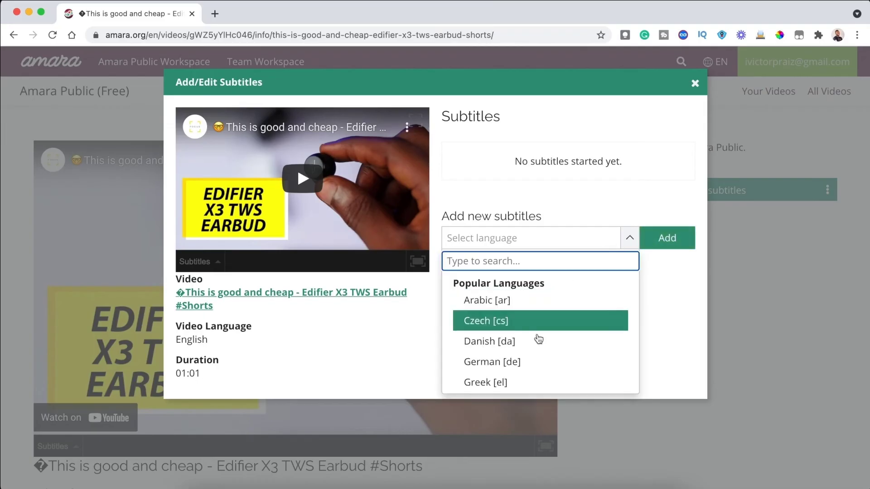
scroll(535, 358, down, 1)
scroll(530, 371, down, 3)
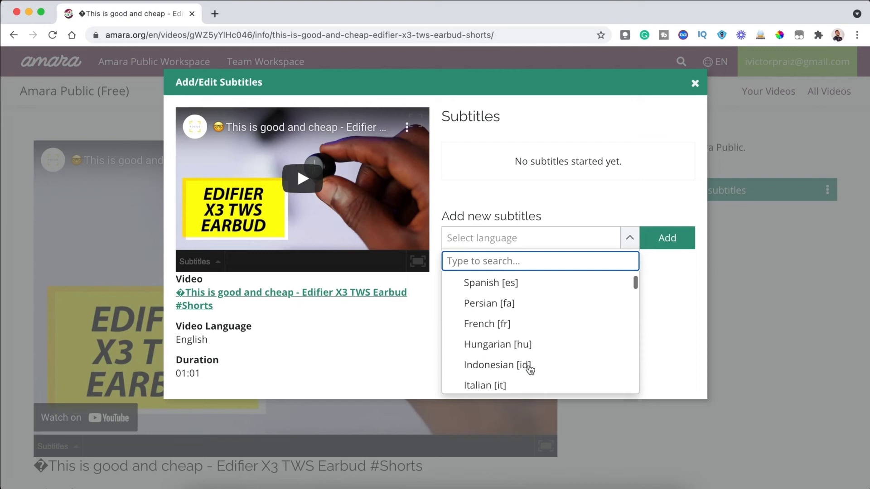
scroll(530, 370, up, 2)
scroll(530, 370, up, 1)
click(531, 336)
click(666, 239)
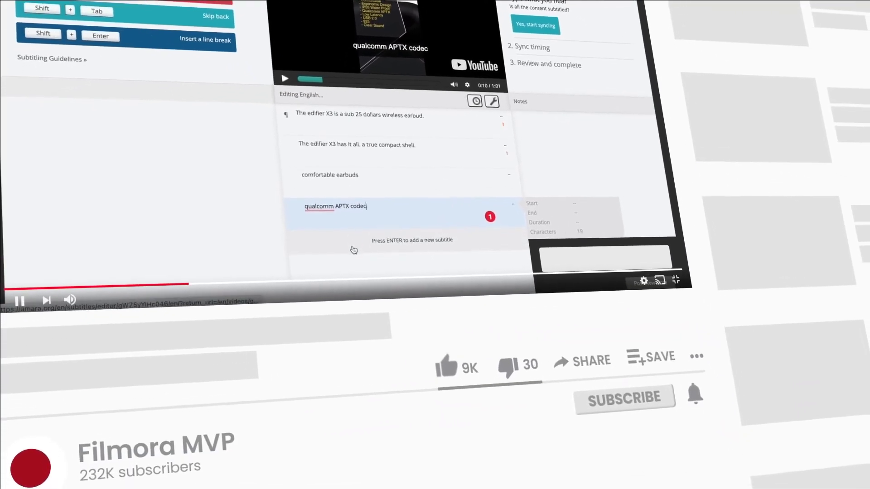
Start a new subtitle line reading 'water resistance' after 'qualcomm APTX codec', fixing a typo.
key(Return)
text(wats)
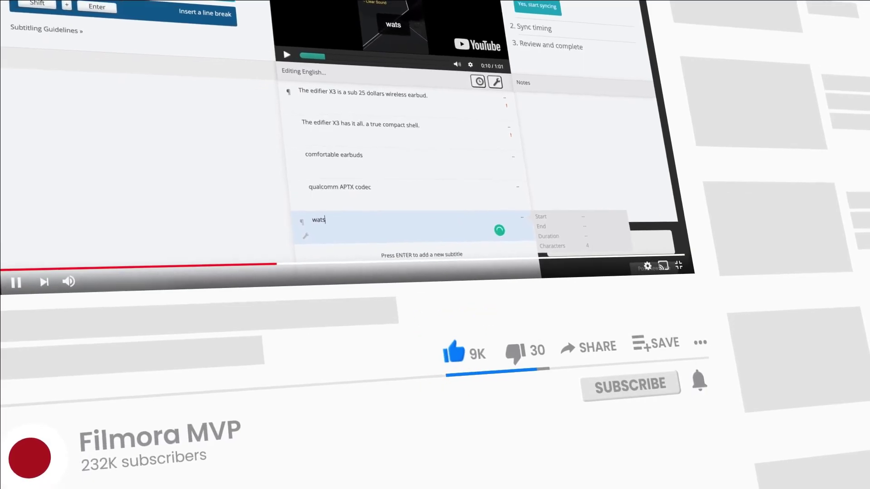
key(BackSpace)
text(er resis)
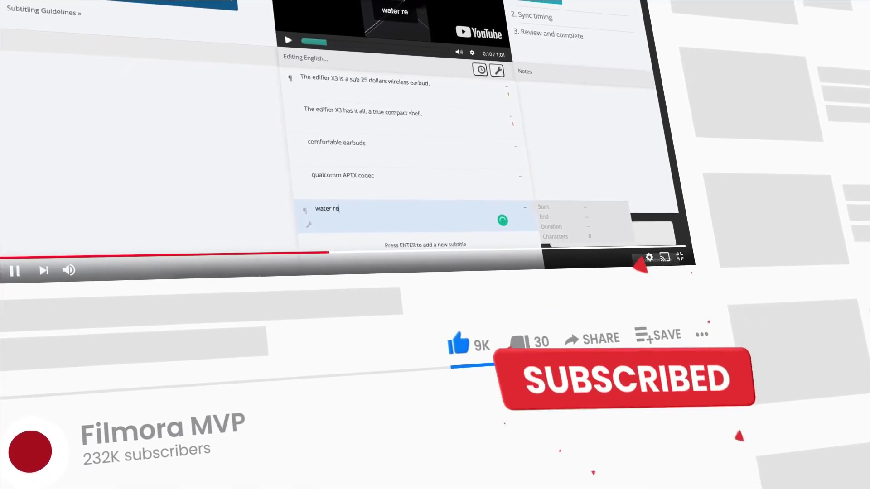
text(tance)
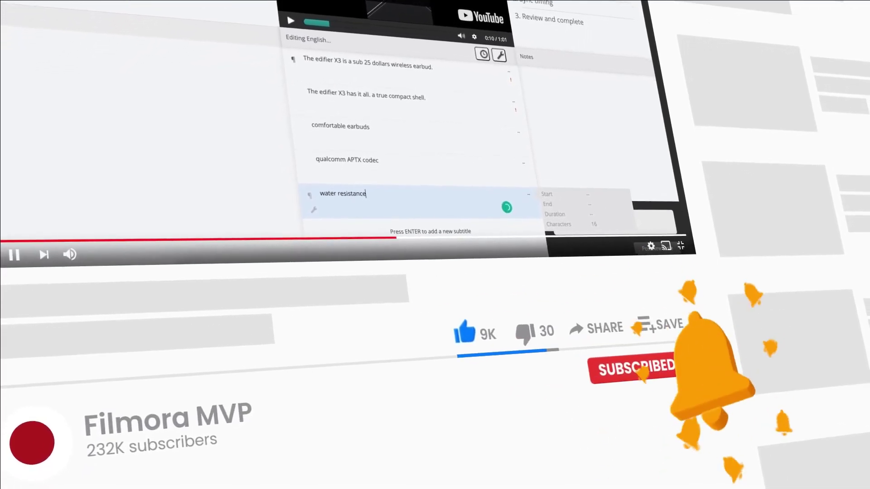